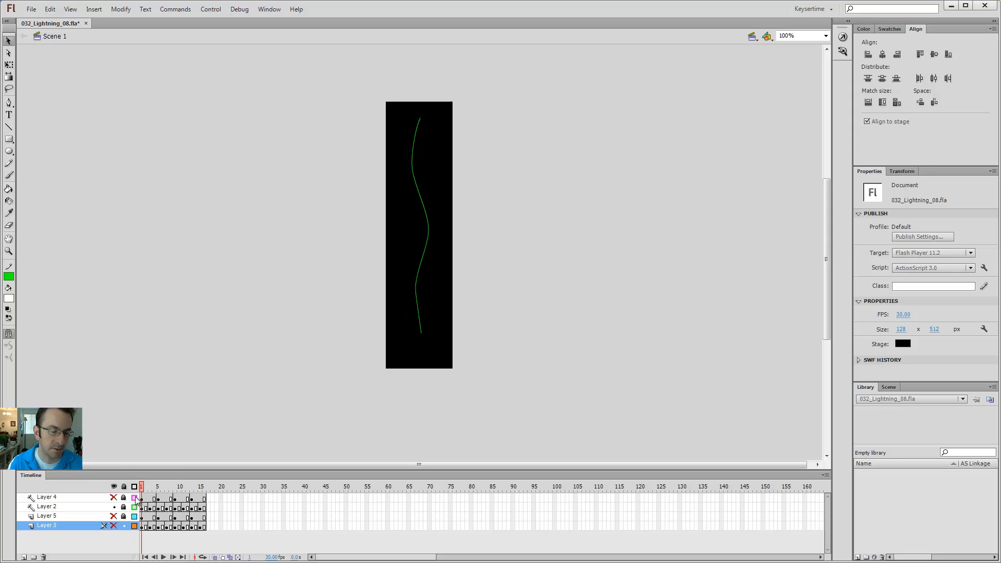
- Play the green guide-line animation and stop the playhead on frame 15
key("Return")
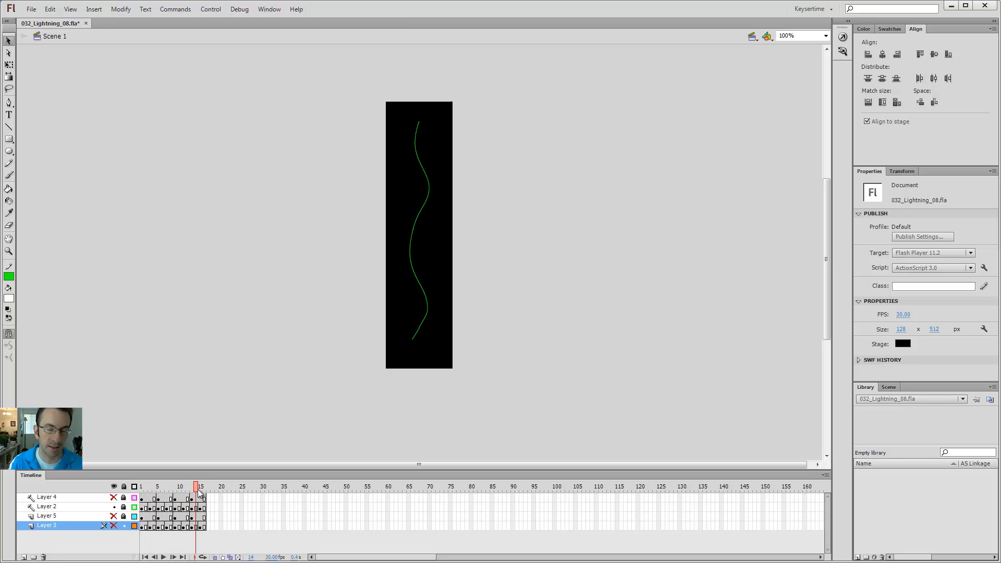
left_click(200, 490)
key("Return")
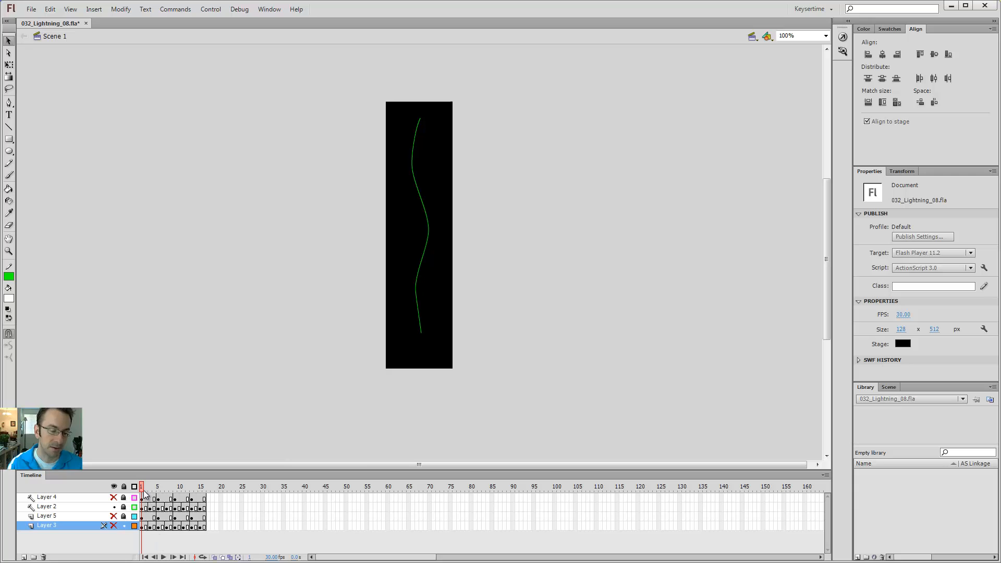
key("Return")
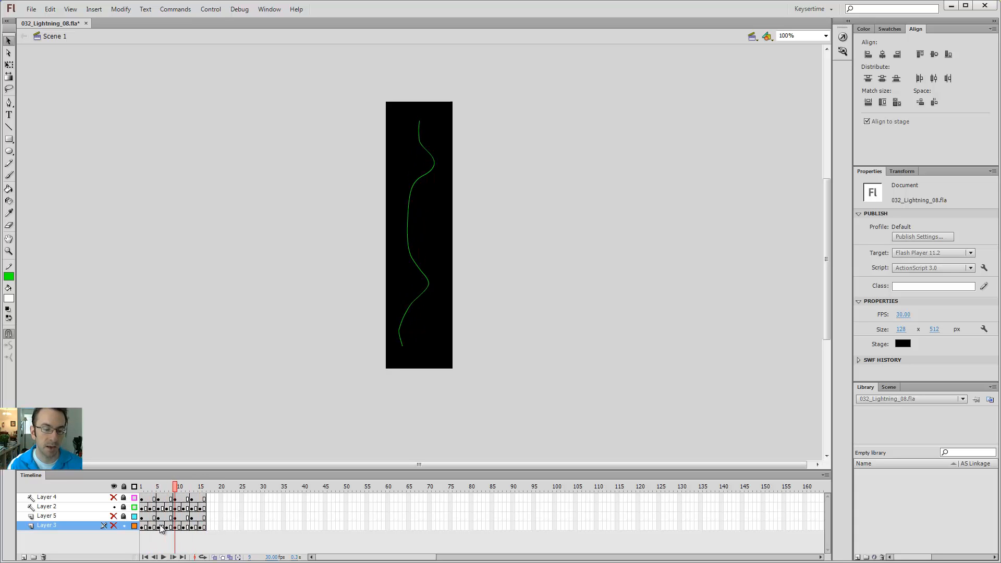
- Show Layer 4's magenta outlines, toggle Layers 3 and 5, and zoom the stage to 400%
left_click(114, 497)
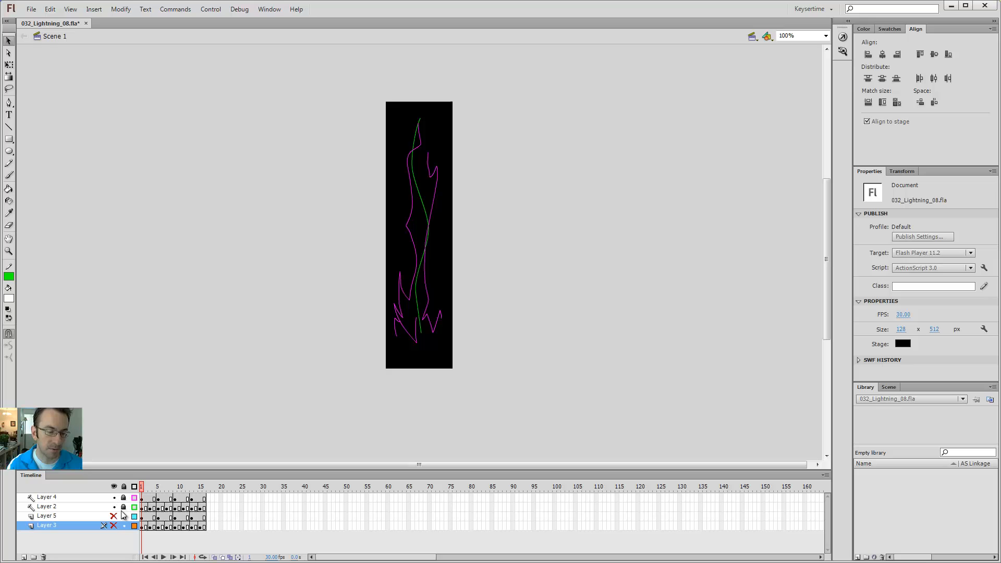
left_click_drag(113, 525, 113, 516)
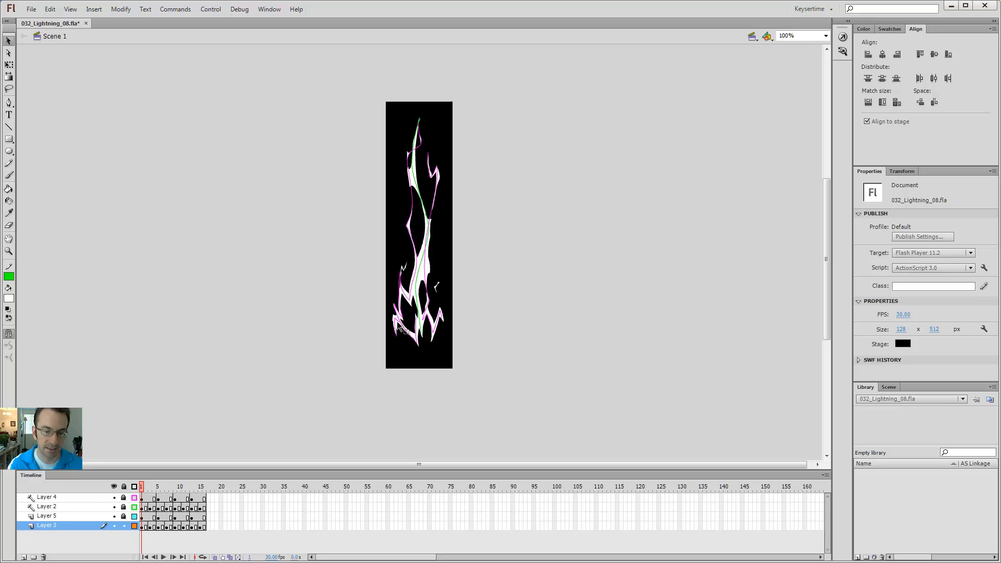
key("z")
left_click(421, 293)
left_click(423, 292)
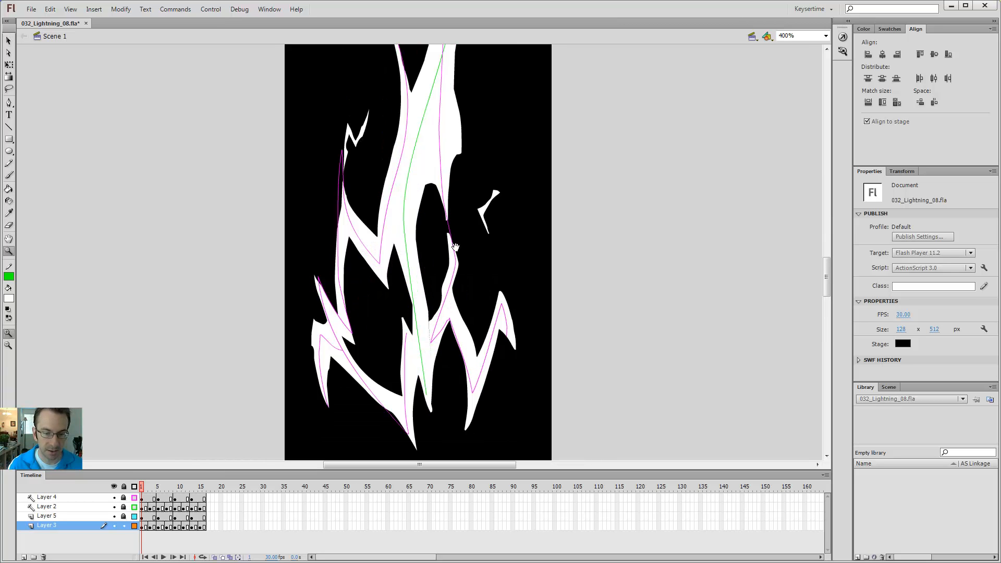
- Pan over the lightning from top to bottom, then scrub frames 1–16 with white fills hidden
left_click_drag(434, 296, 436, 351)
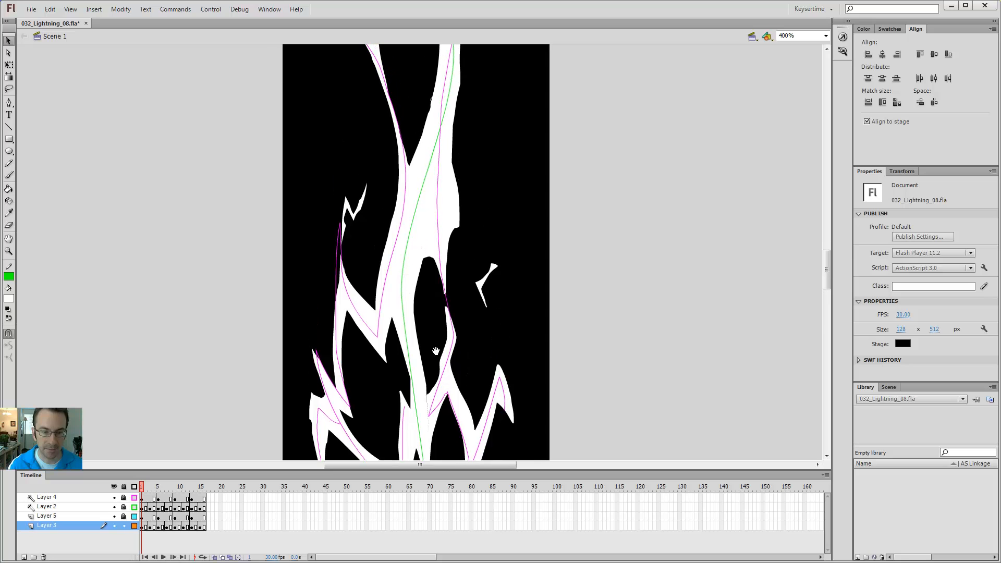
left_click_drag(434, 103, 428, 330)
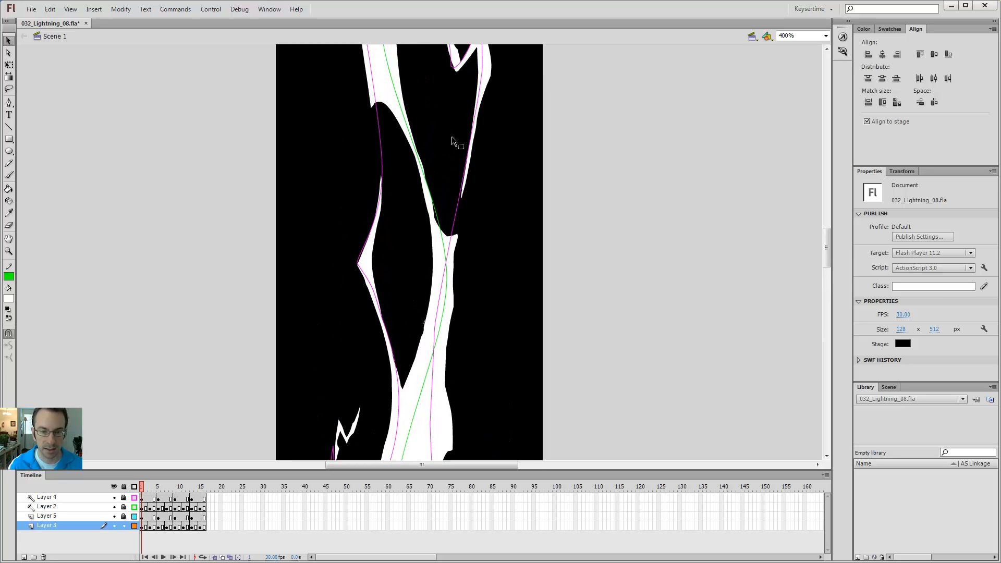
left_click_drag(393, 179, 415, 336)
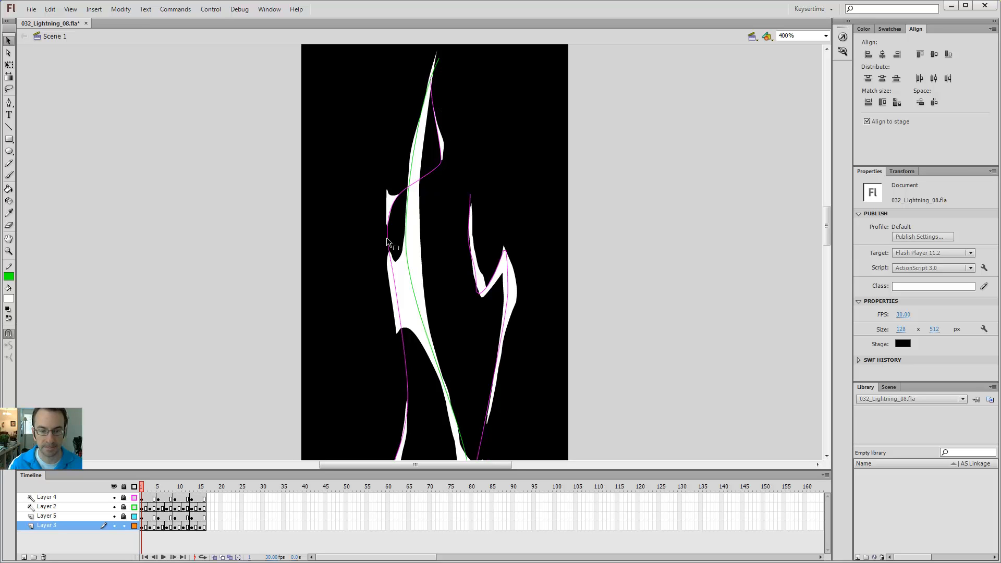
left_click_drag(538, 369, 534, 242)
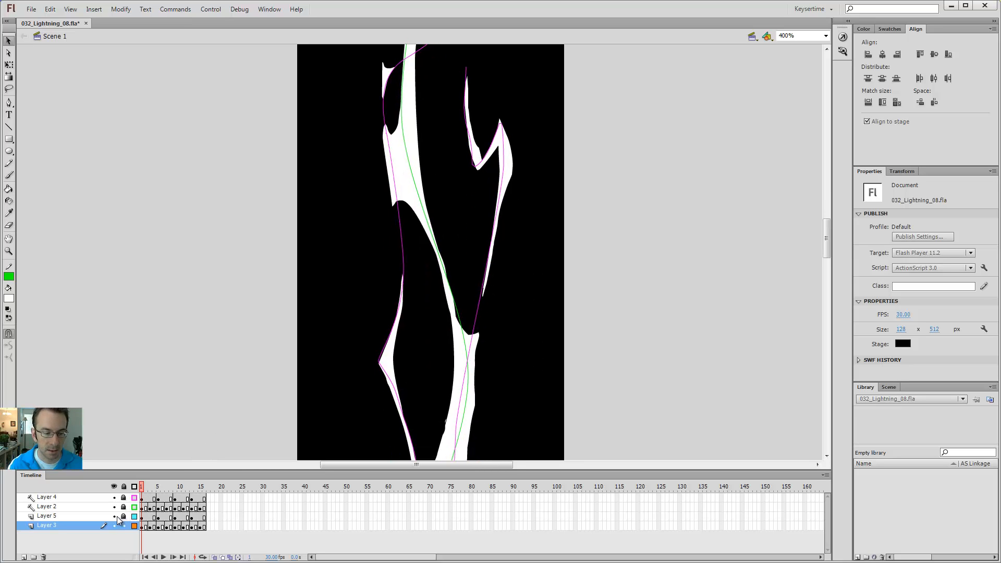
left_click_drag(142, 486, 216, 495)
- Reset the view to 100%, replay the loop, and scrub the frames back to frame 1
key("ctrl+1")
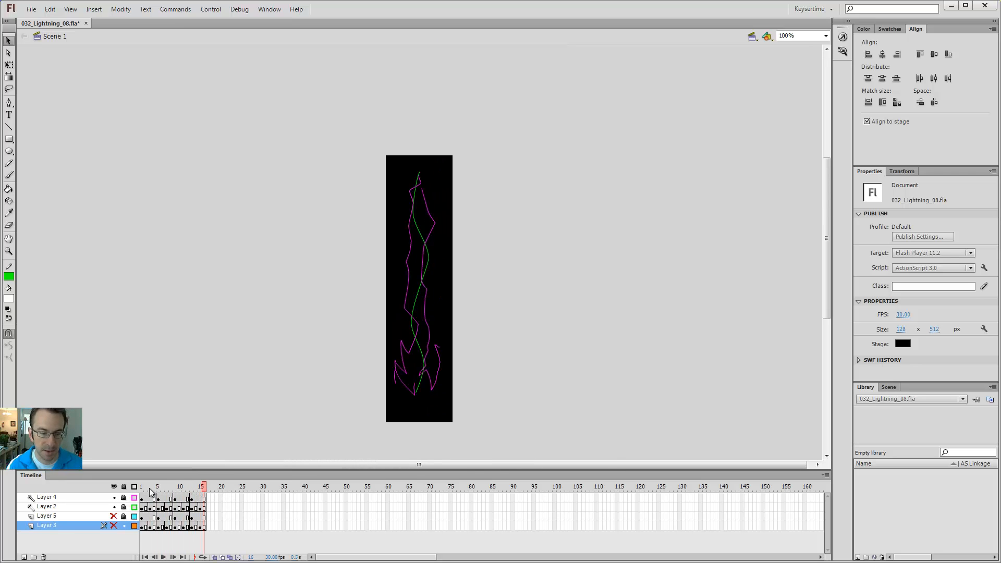
key("Return")
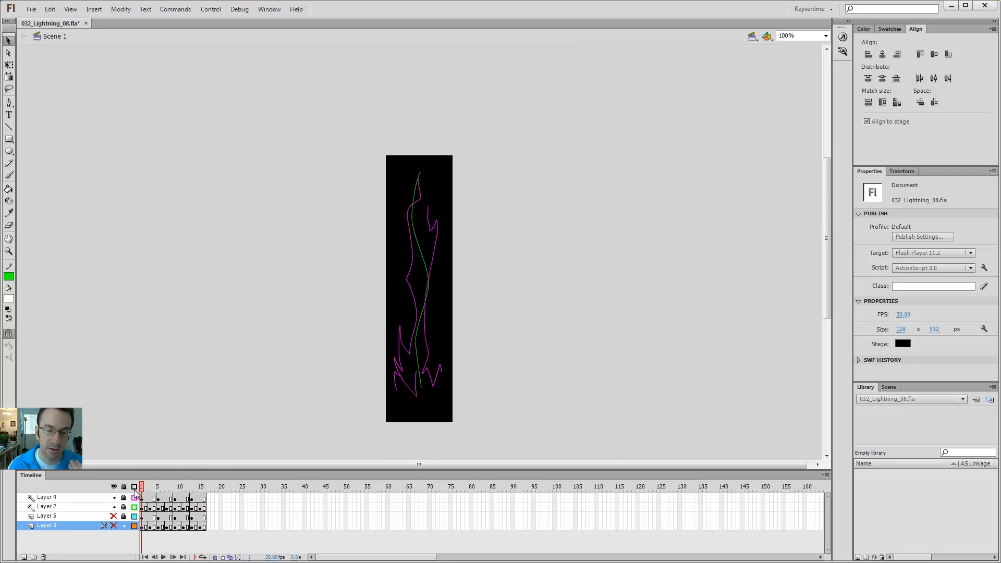
left_click_drag(234, 493, 141, 488)
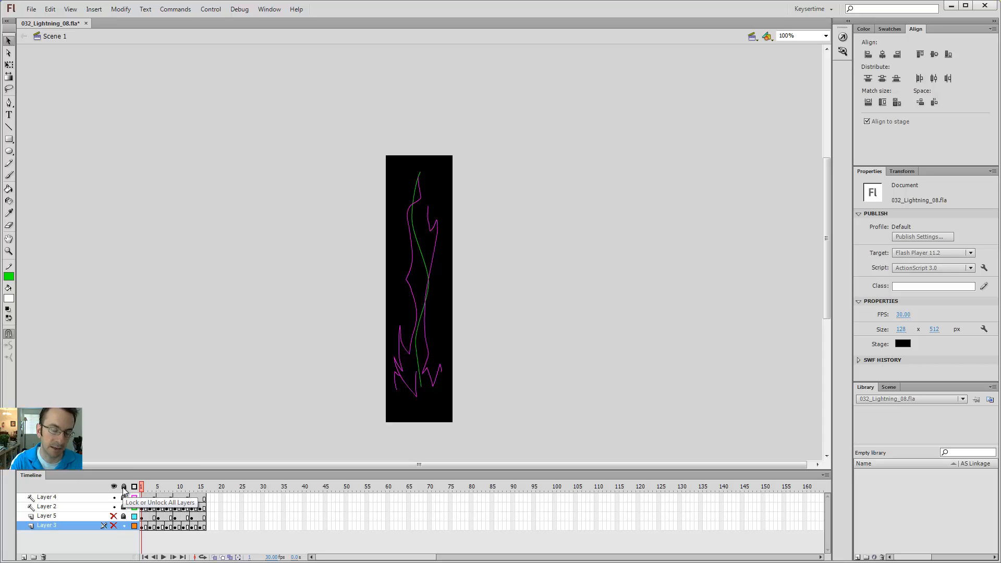
left_click_drag(150, 490, 192, 490)
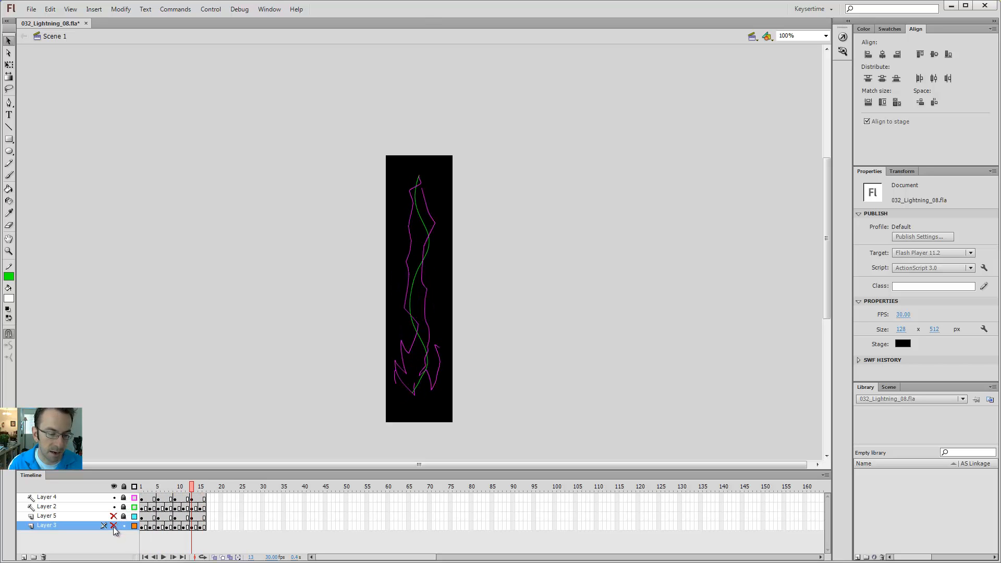
left_click(141, 490)
- Show Layer 3's white fill, hide Layers 4 and 5, and scrub back to about frame 6
left_click(114, 525)
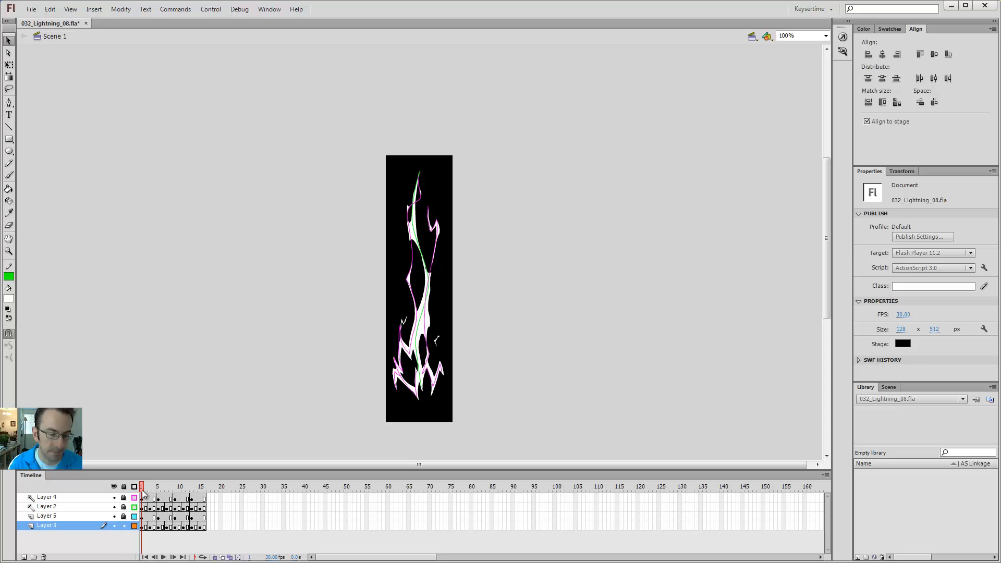
left_click_drag(145, 491, 215, 492)
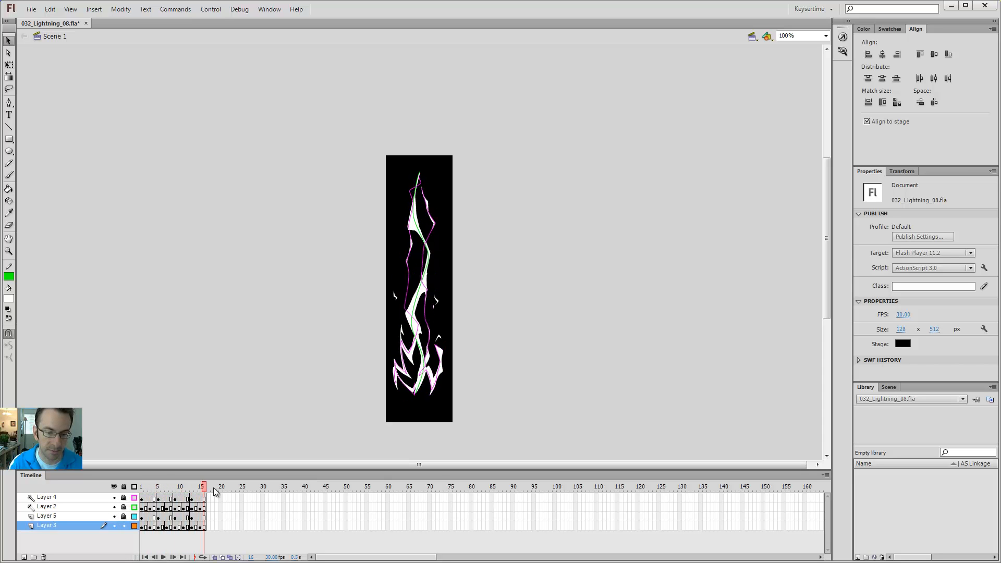
left_click(114, 526)
left_click(114, 517)
left_click(115, 526)
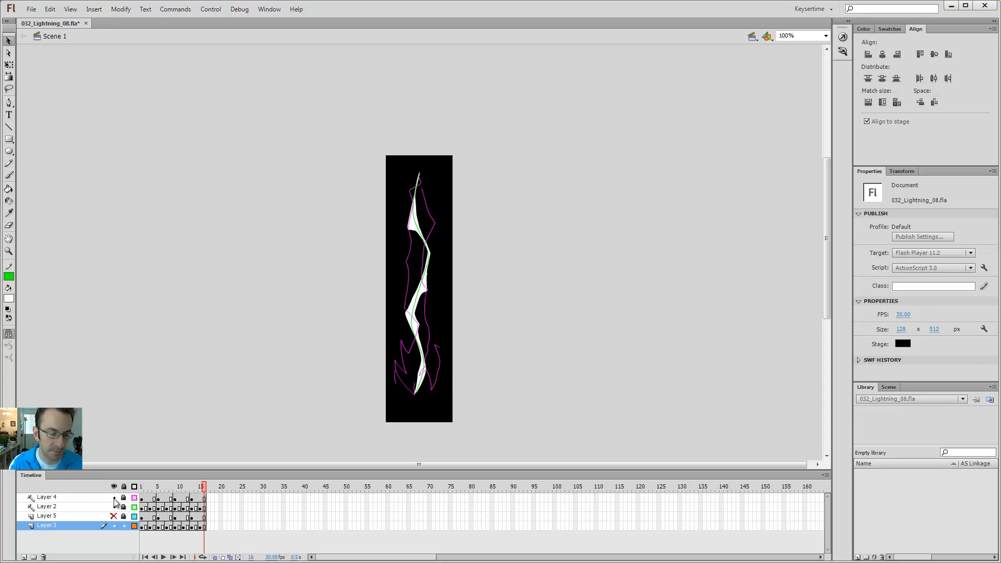
left_click(114, 498)
mouse_move(152, 490)
left_mouse_down()
mouse_move(141, 490)
mouse_move(209, 490)
mouse_move(139, 490)
left_mouse_up()
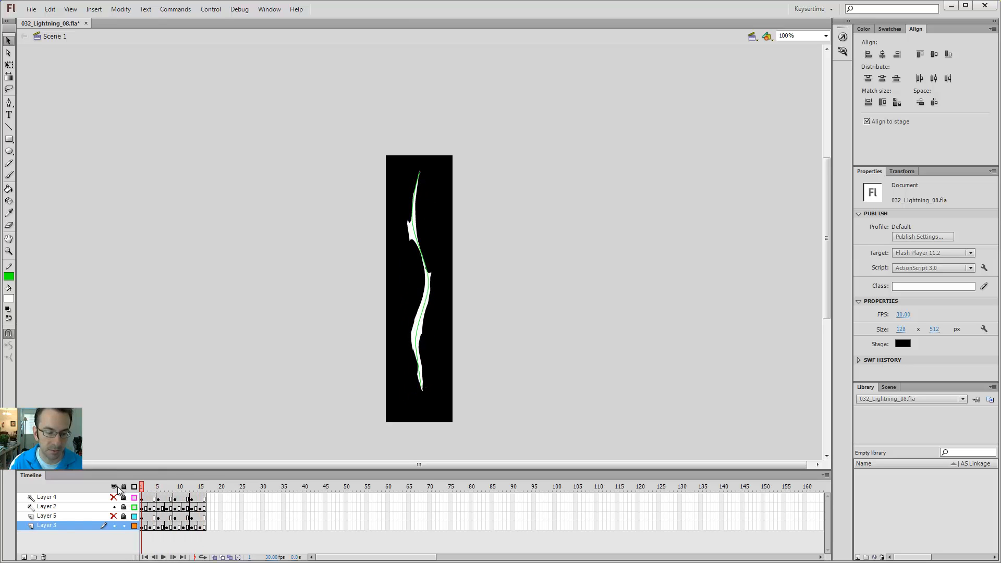
- Make Layer 5 a guide layer, preview the lightning in Test Movie, then close the preview
right_click(53, 518)
left_click(99, 382)
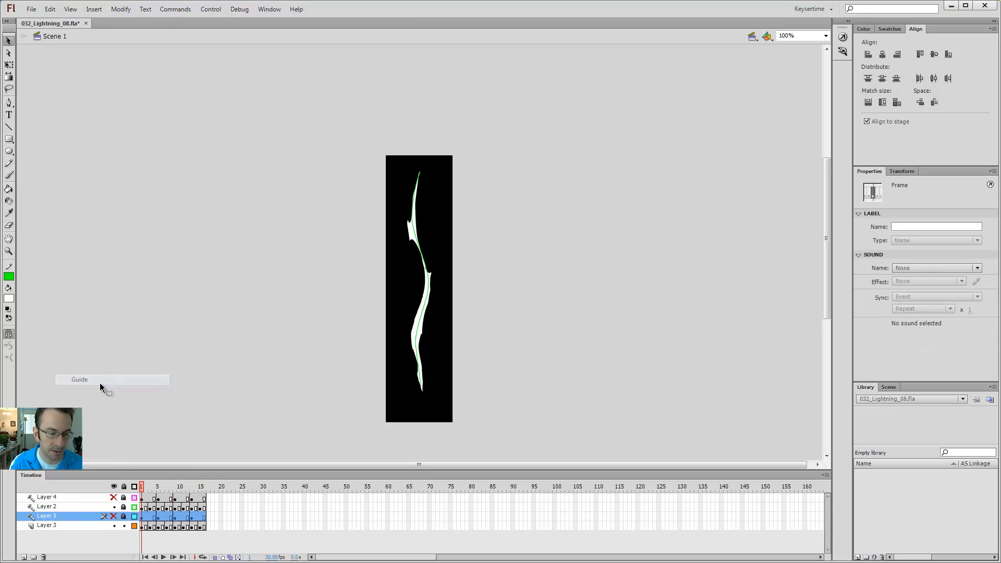
key("ctrl+Return")
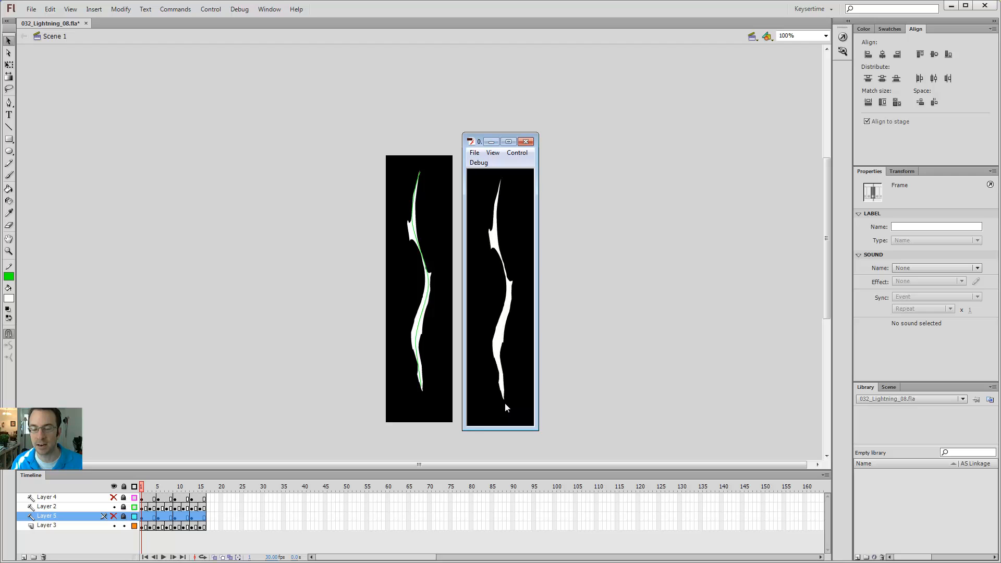
key("ctrl+w")
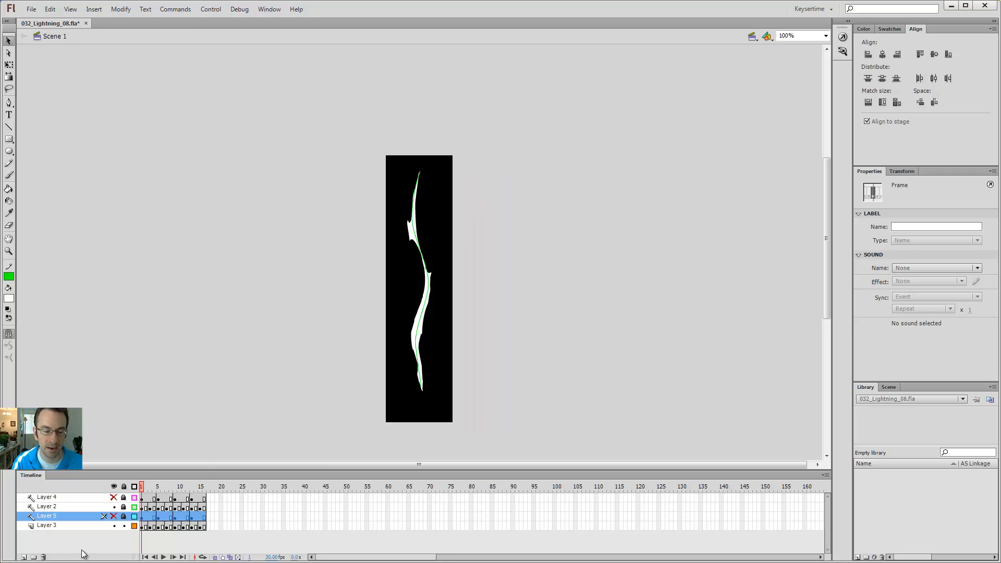
- Restore Layer 5 as a visible normal layer, scrub the frames, and test the movie with its forks
left_click(114, 516)
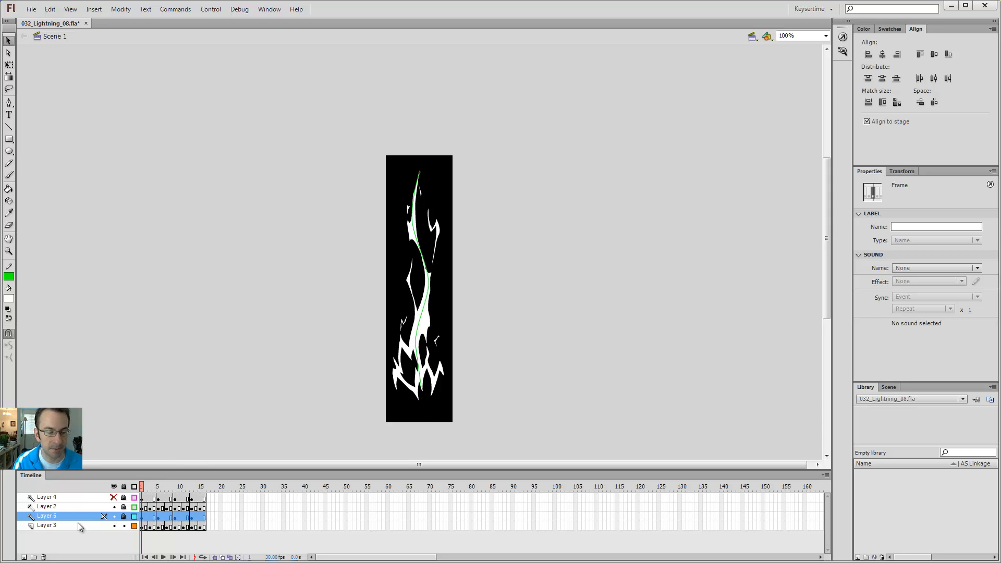
right_click(48, 516)
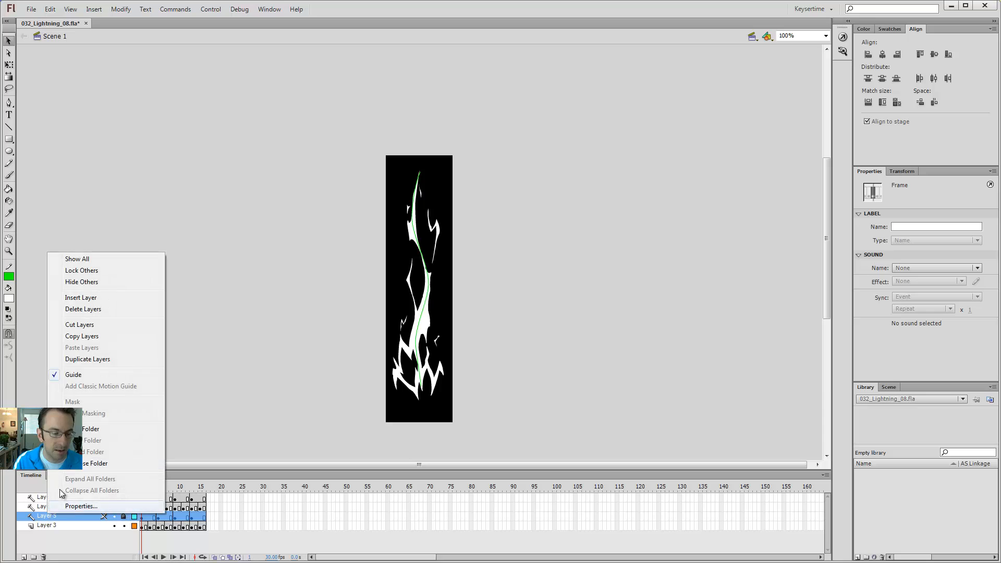
left_click(91, 375)
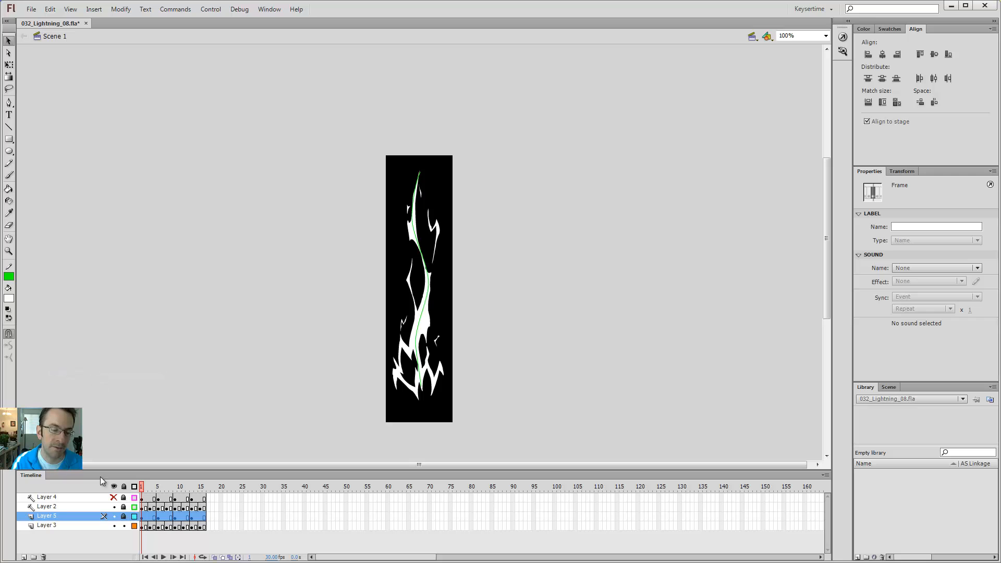
left_click(214, 397)
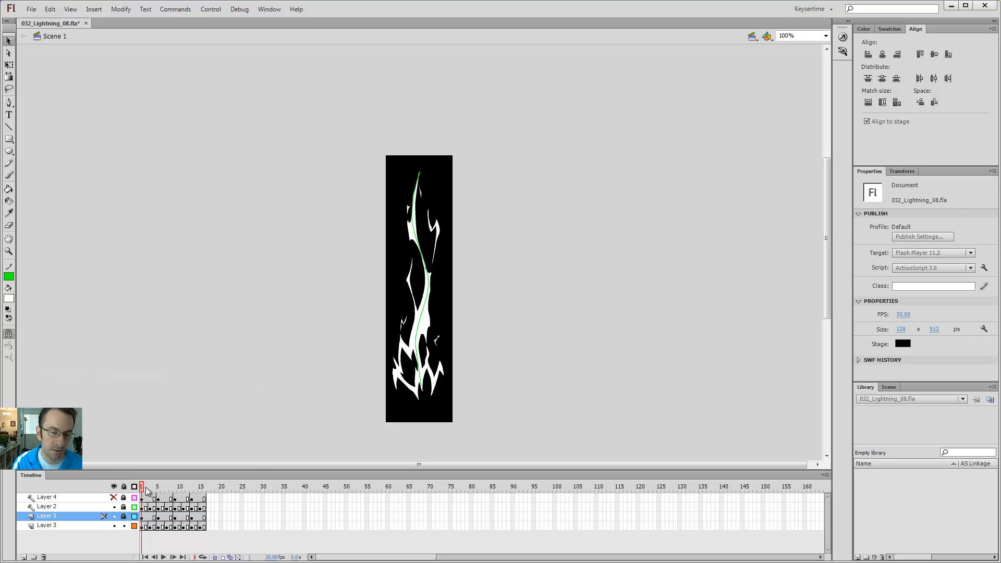
left_click_drag(147, 491, 121, 497)
key("ctrl+Return")
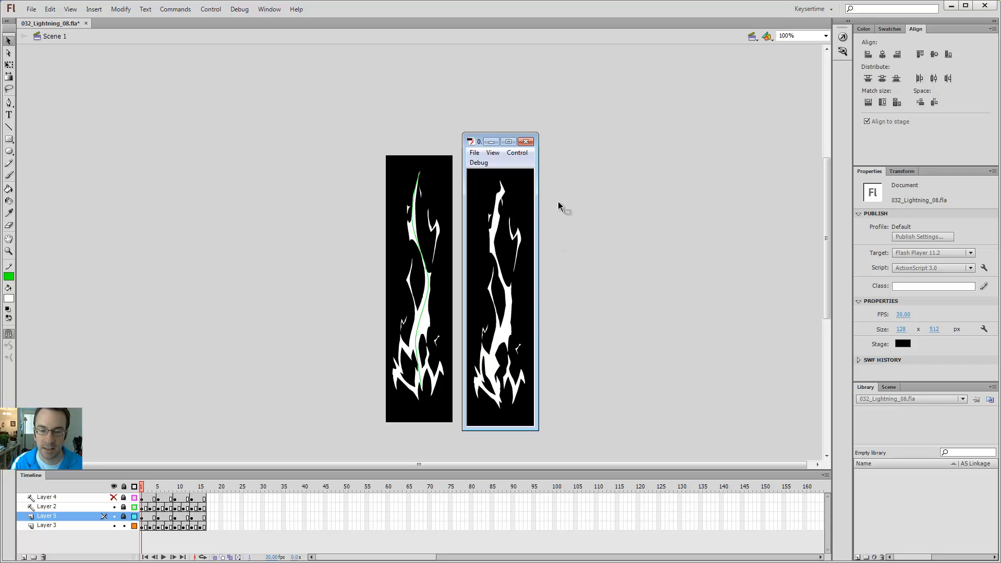
left_click(527, 141)
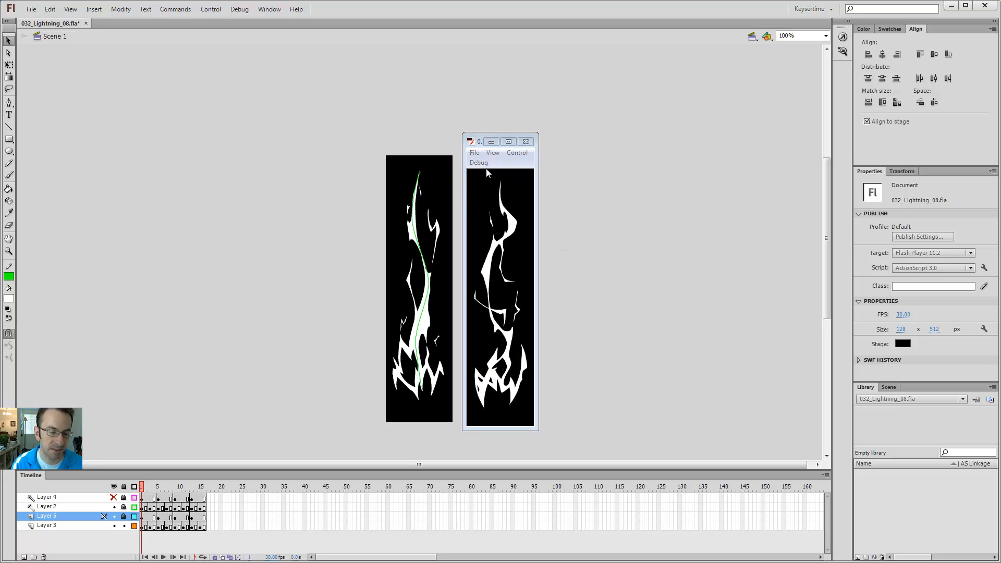
- Uncheck Guide on Layer 4, test the movie with its green outlines, then close the preview
right_click(50, 497)
left_click(84, 356)
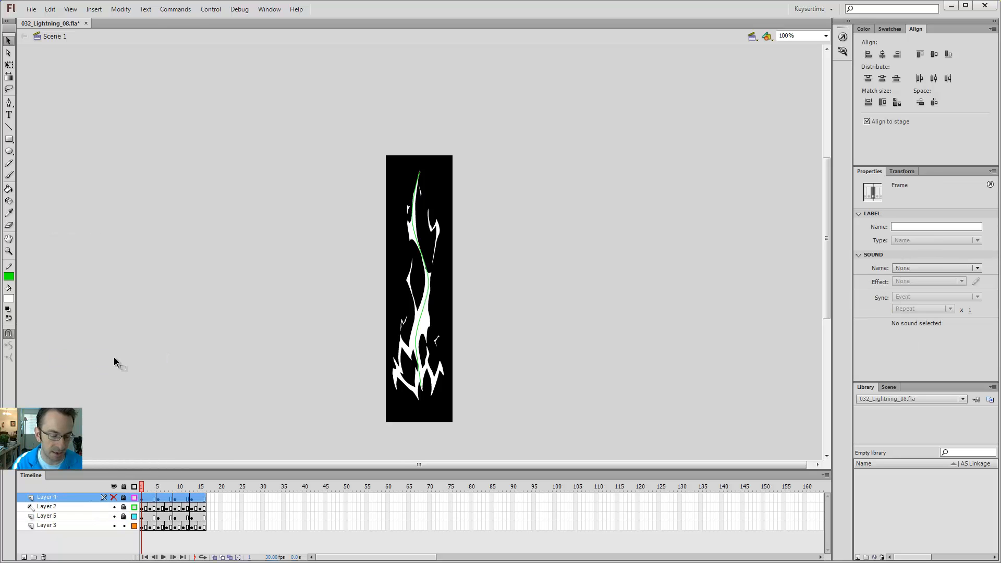
key("ctrl+Return")
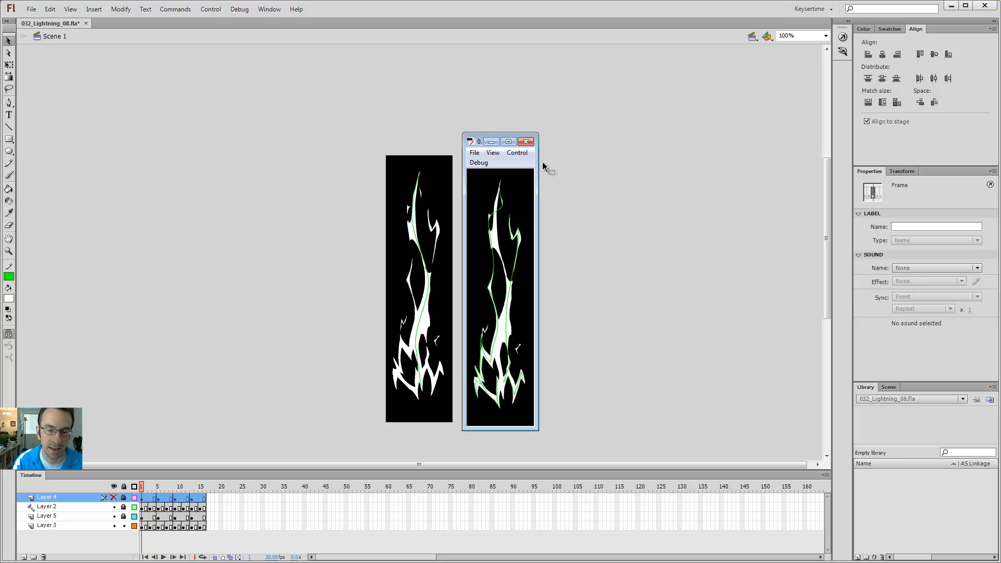
left_click(525, 141)
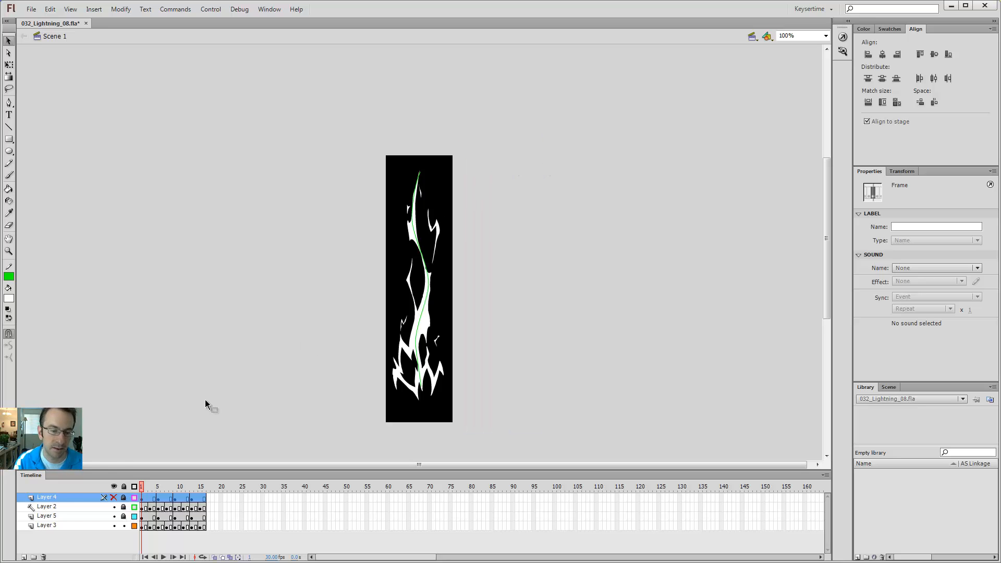
- Set Layer 4 back to a guide layer and test the white-only lightning animation
right_click(58, 505)
right_click(42, 495)
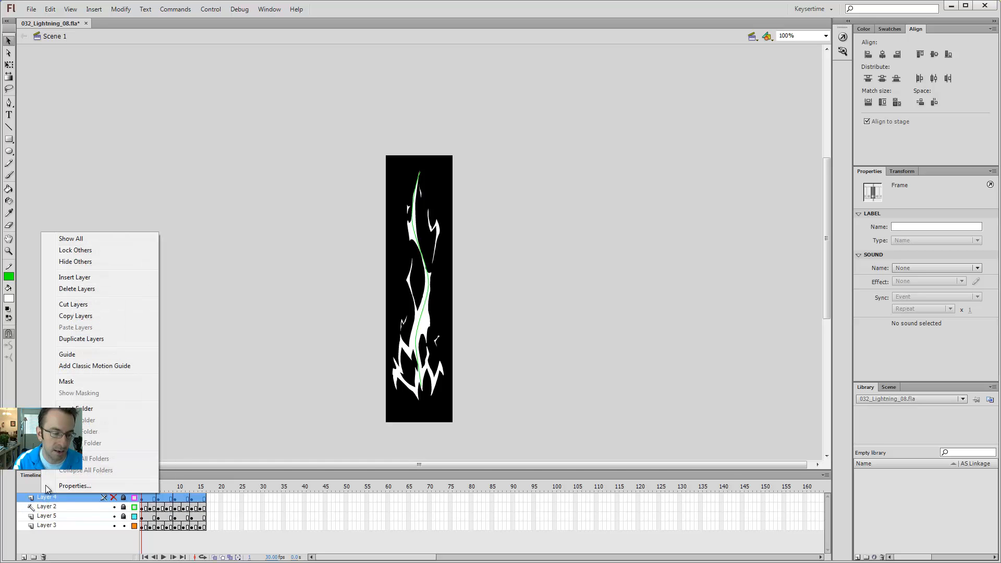
left_click(83, 354)
key("ctrl+Return")
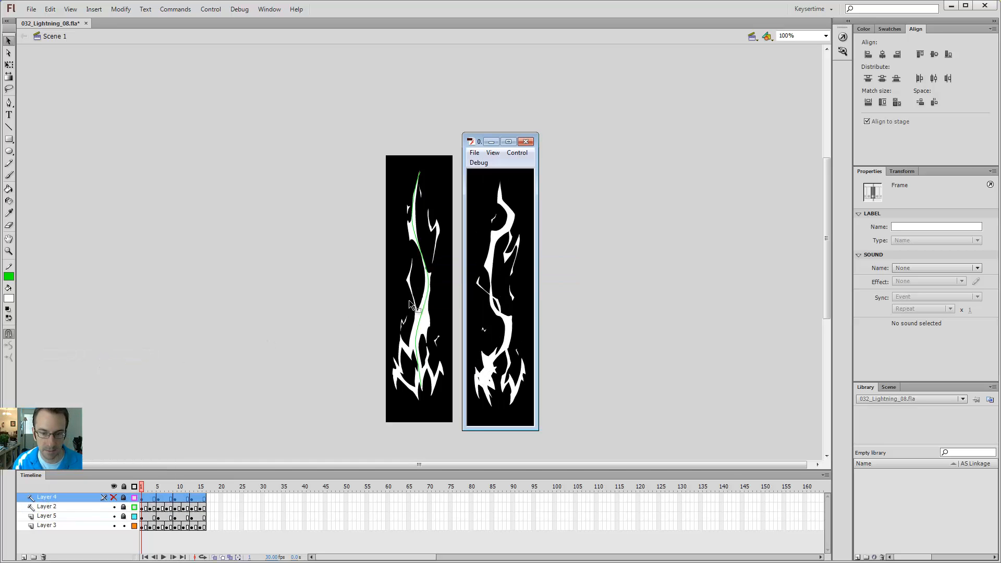